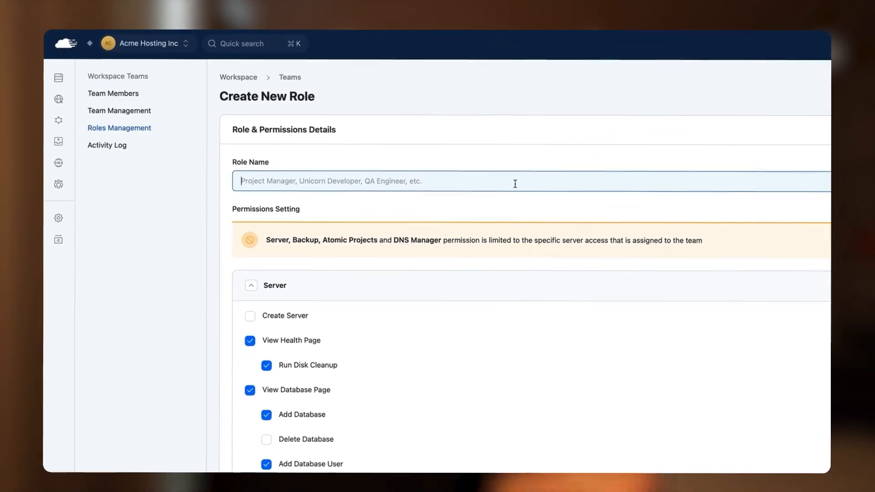
scroll(499, 337, "down", 3)
left_click(293, 198)
scroll(307, 246, "down", 3)
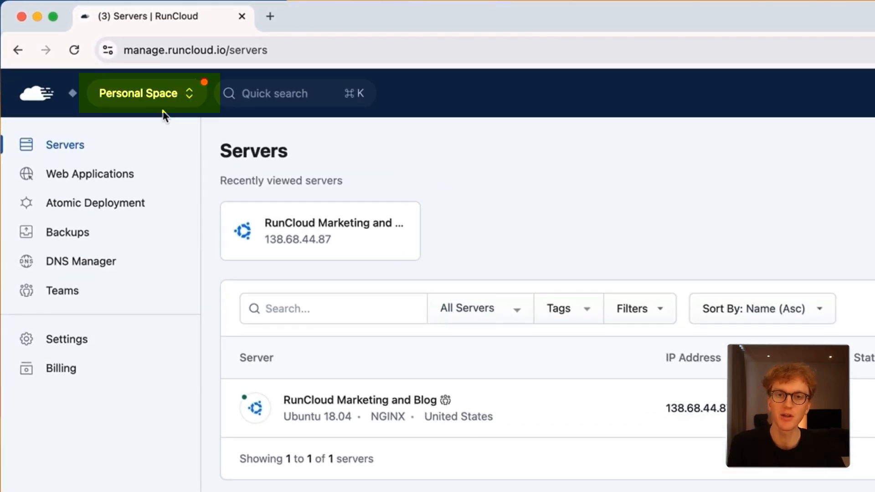
Create a new workspace named "Acme Hosting Inc" with the description "My hosting company"
left_click(142, 88)
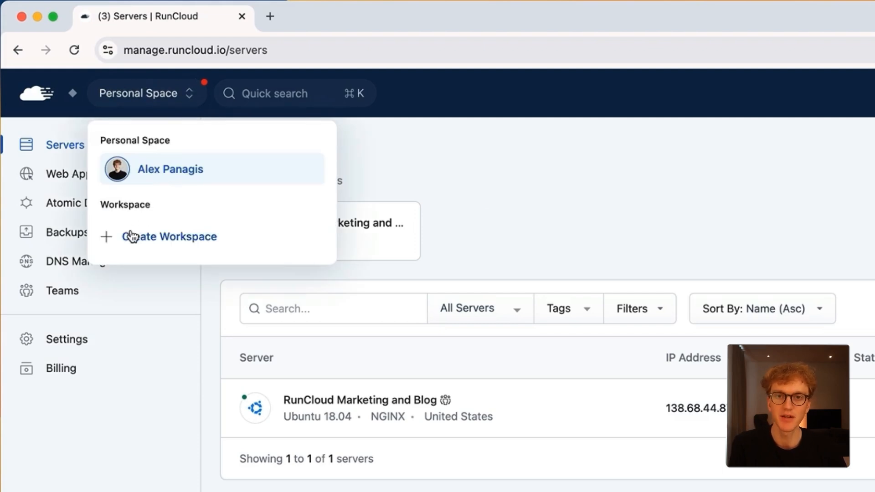
left_click(129, 236)
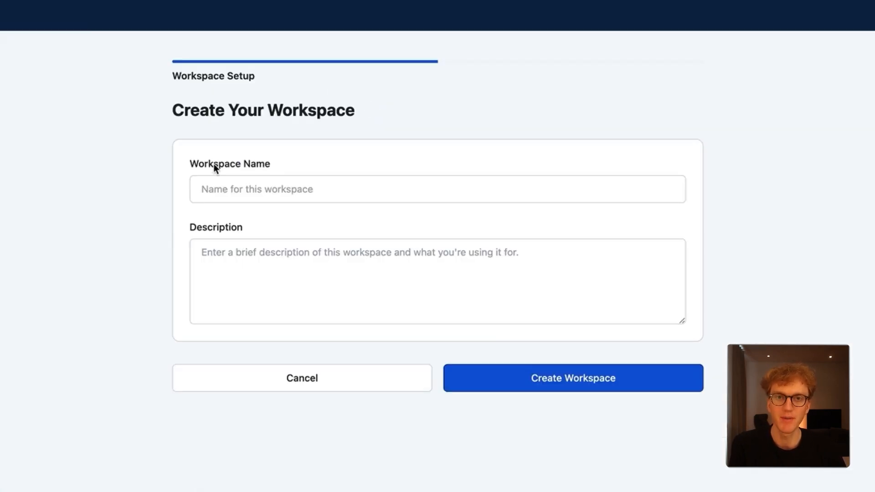
left_click(265, 201)
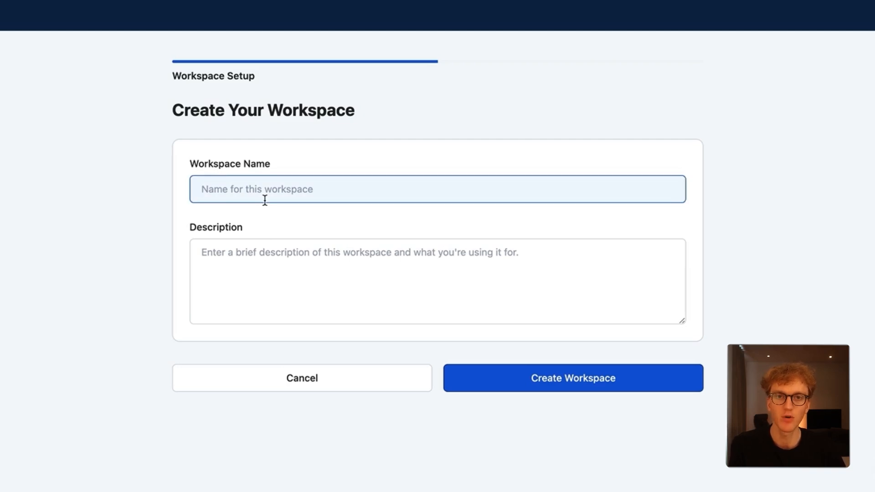
type("Acme Hosting Inc")
key("Tab")
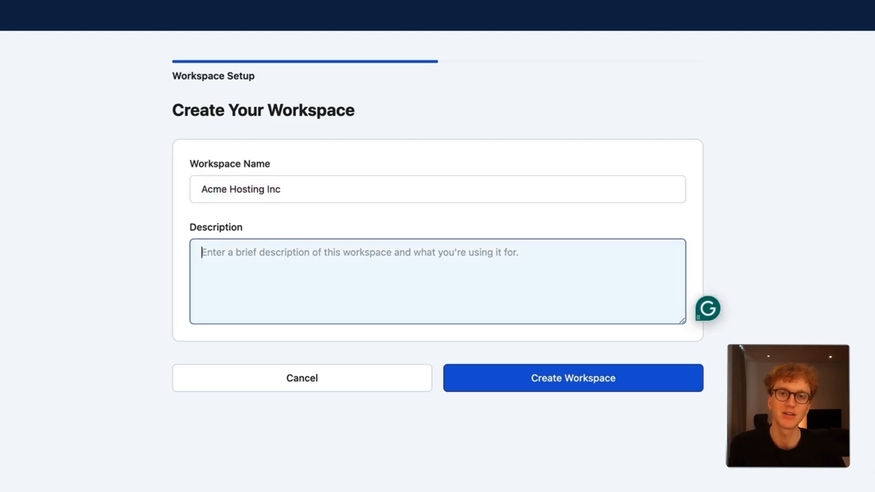
type("My hosting company")
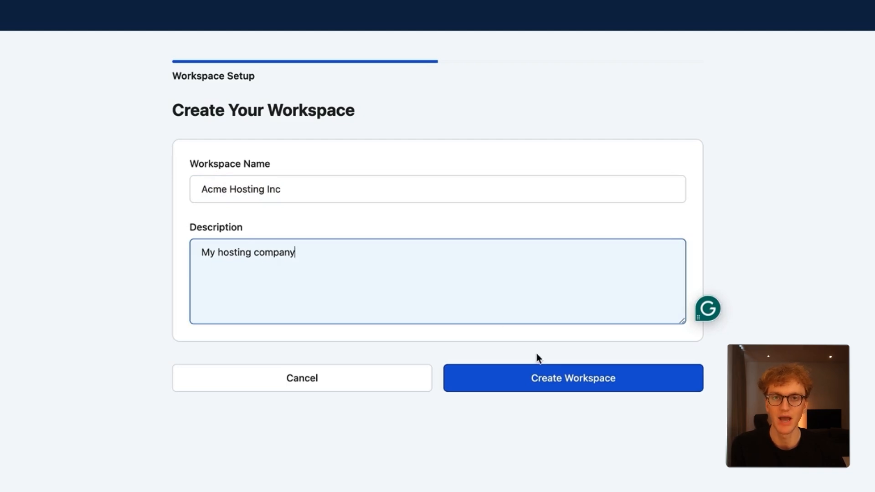
left_click(527, 363)
left_click(521, 377)
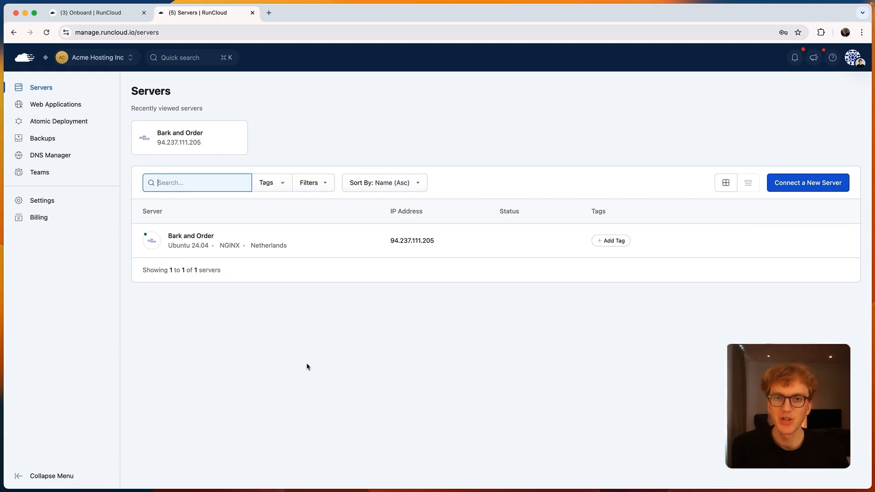
left_click(310, 360)
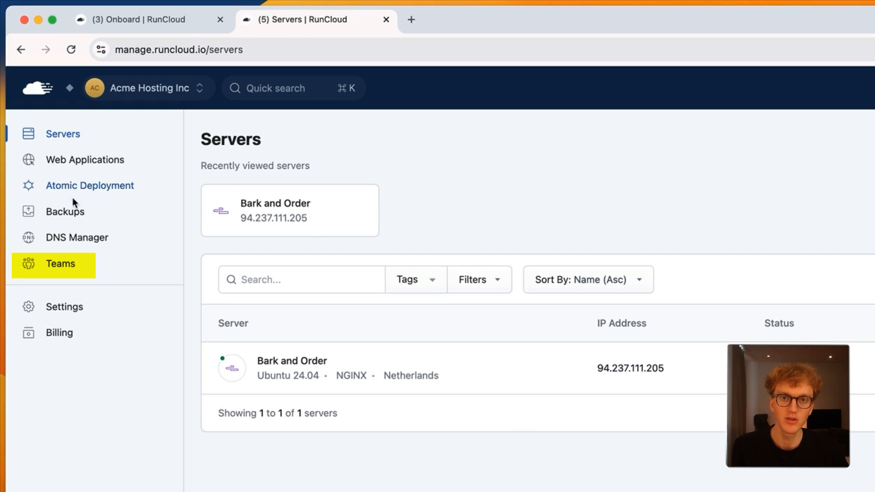
Start a new workspace team named "Bark and Order" with the description "The team that runs Bark & Order's cloud infrastructure."
left_click(55, 273)
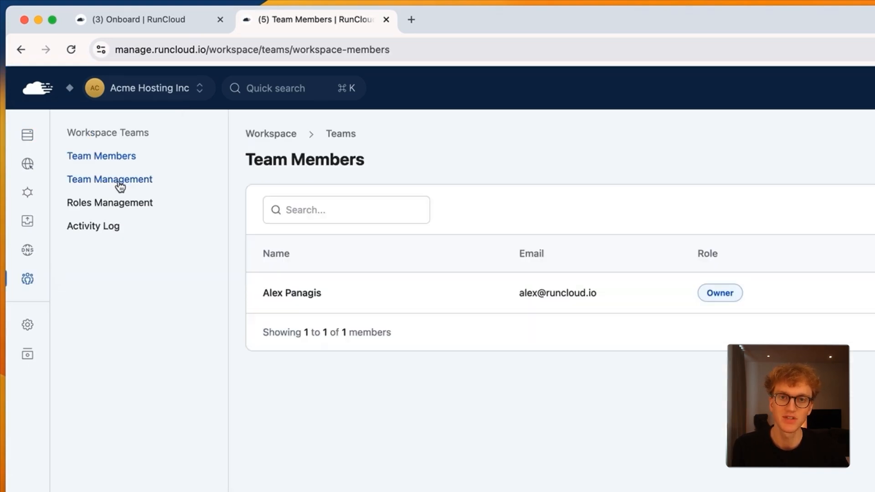
left_click(119, 185)
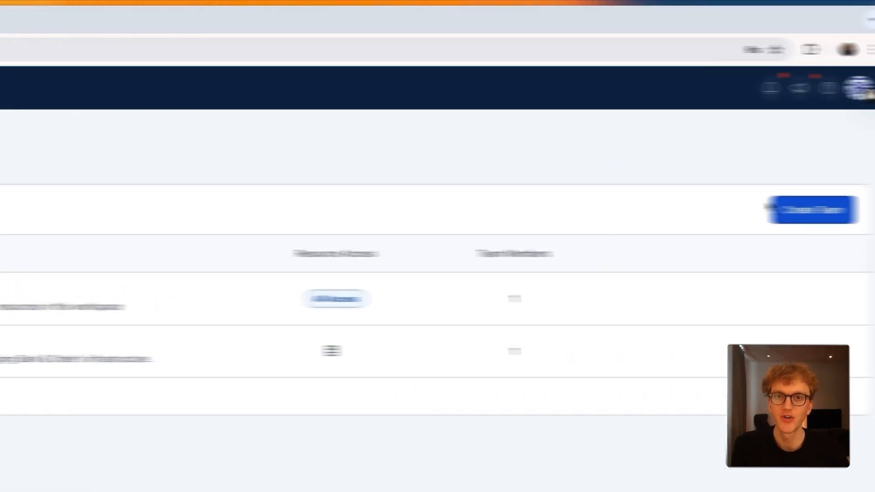
left_click(768, 210)
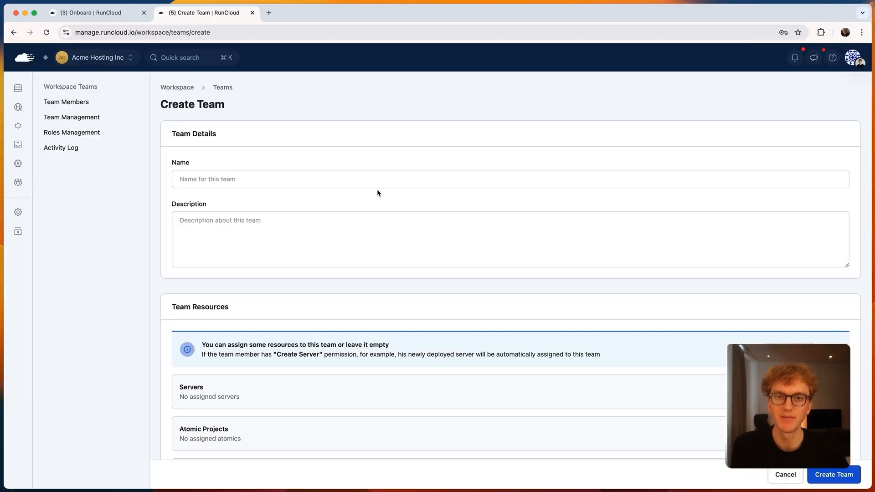
left_click(116, 280)
type("Bark and Order")
key("Tab")
type("The team that runs Bark & Order's cloud inf")
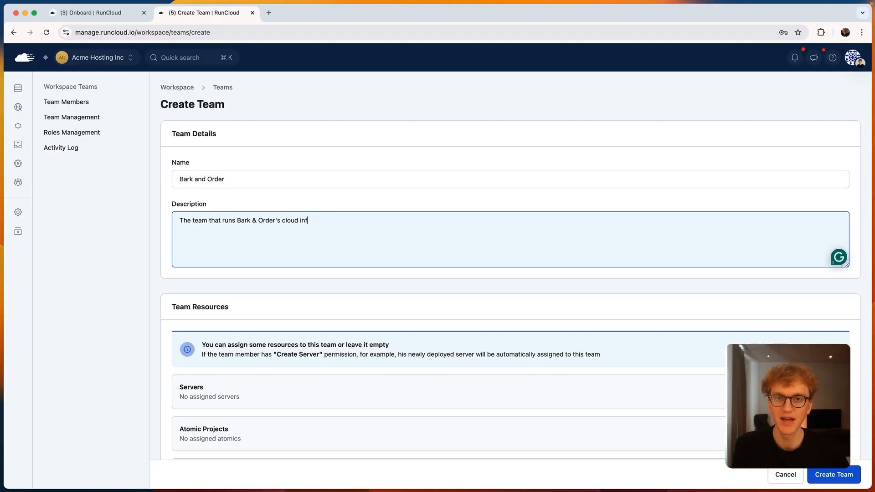
Assign a server to the Bark and Order team and finish creating the team
scroll(362, 230, "down", 2)
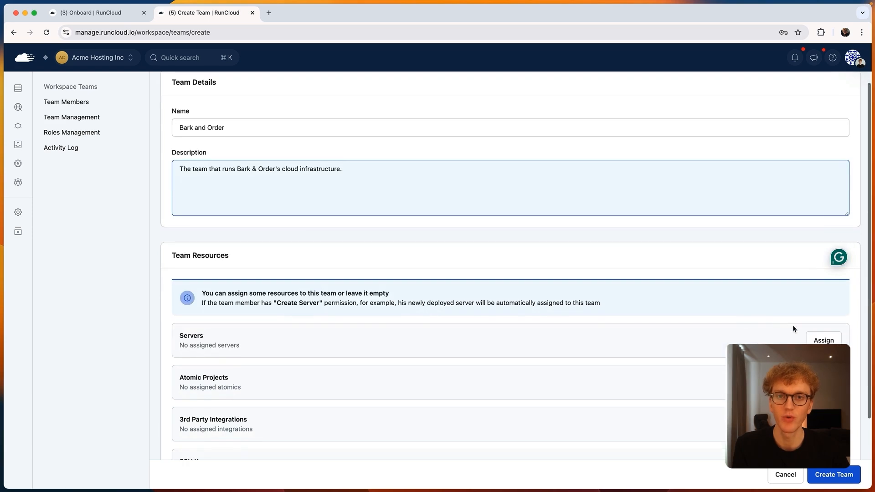
left_click(819, 339)
left_click(557, 191)
scroll(508, 289, "down", 2)
left_click(818, 476)
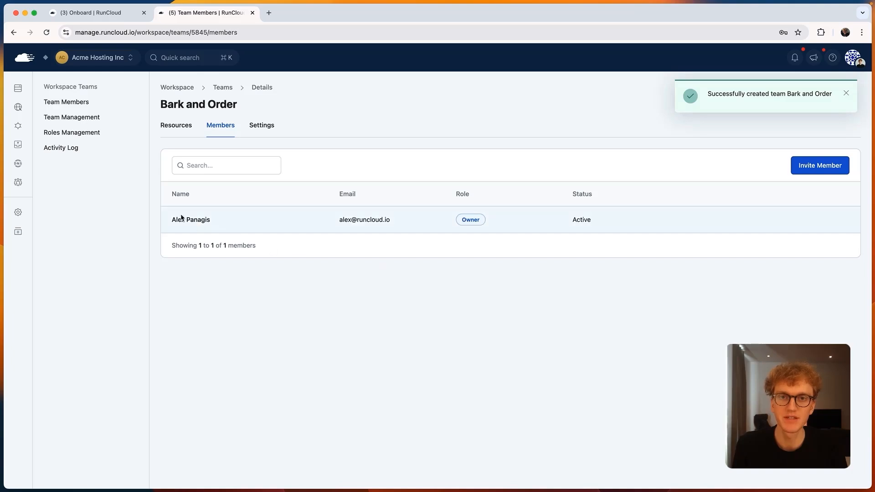
Open the default Developer role and review its Server and Danger Zone permissions
left_click(96, 133)
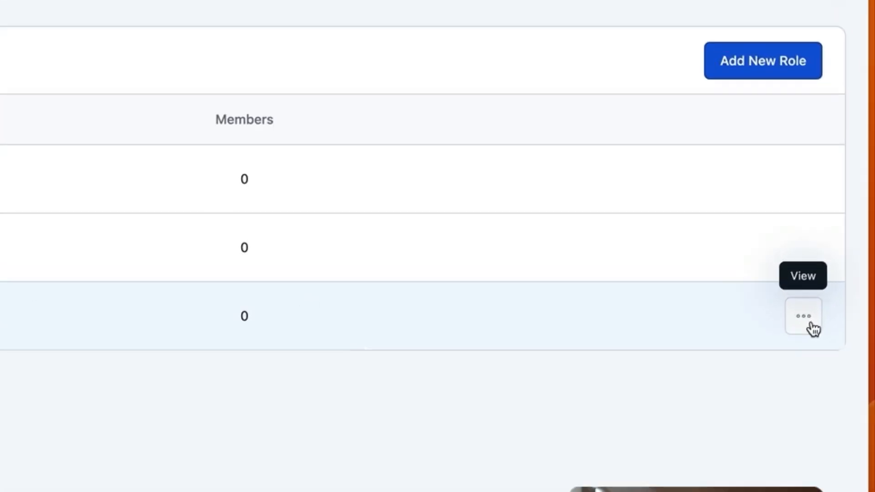
left_click(811, 324)
left_click(782, 369)
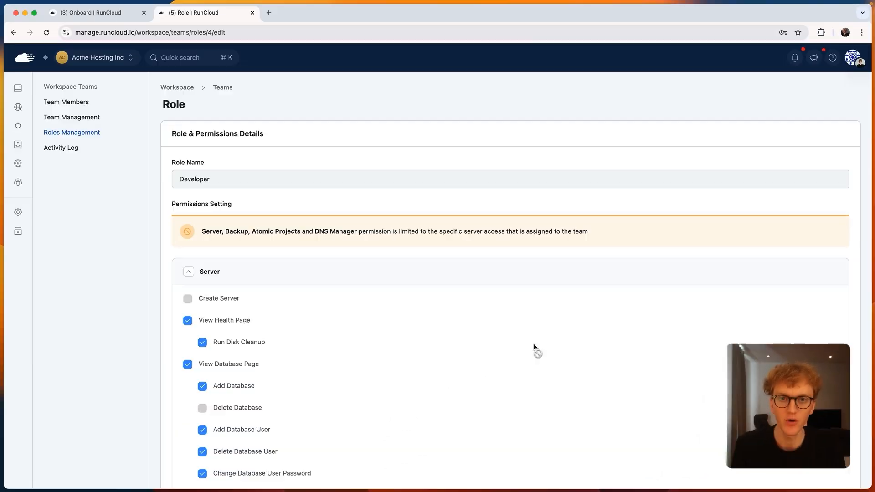
scroll(535, 350, "down", 3)
scroll(535, 348, "down", 8)
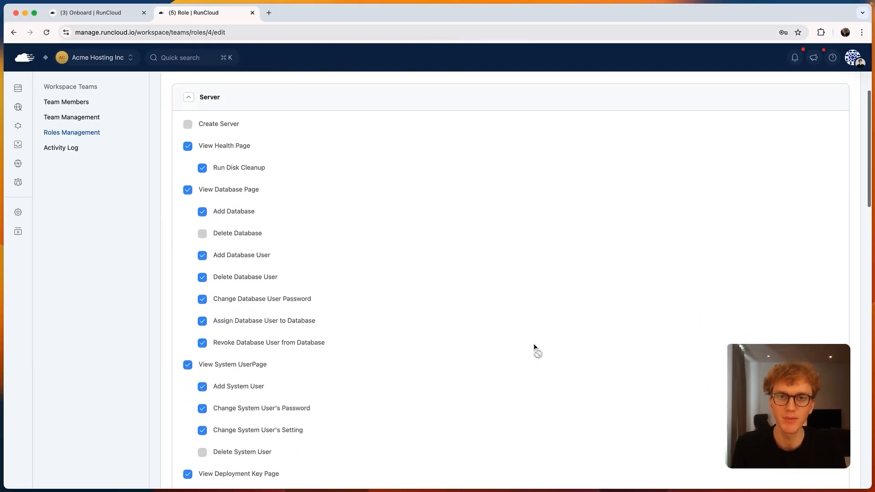
scroll(535, 347, "down", 7)
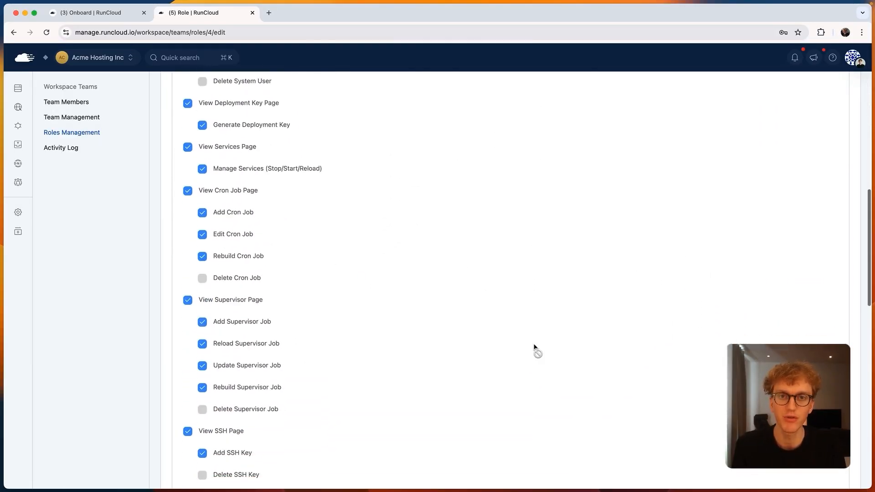
scroll(534, 347, "down", 8)
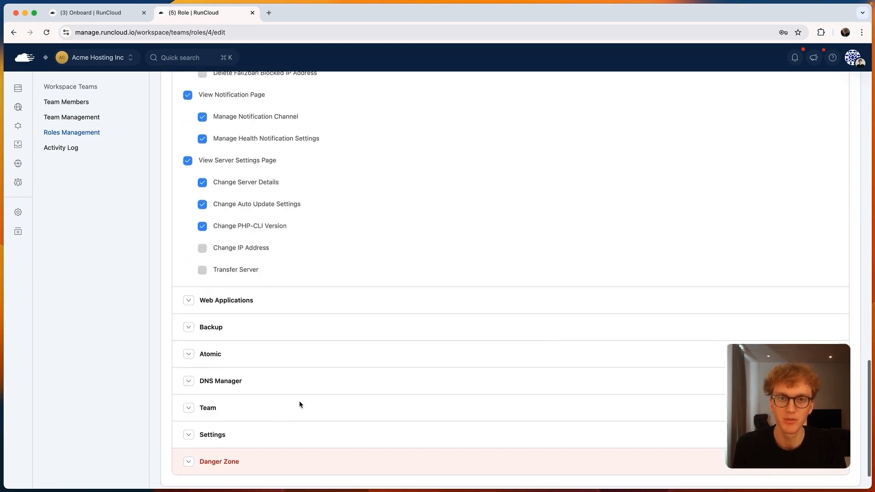
left_click(230, 460)
scroll(230, 459, "down", 5)
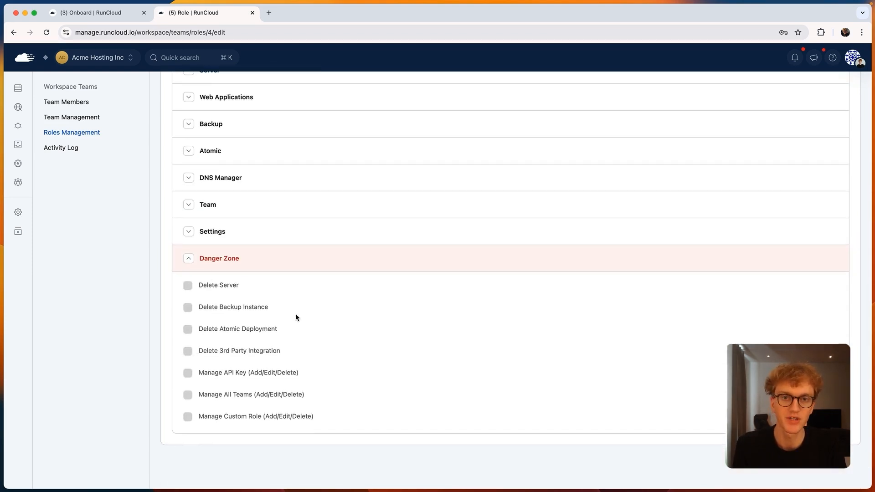
scroll(392, 264, "up", 5)
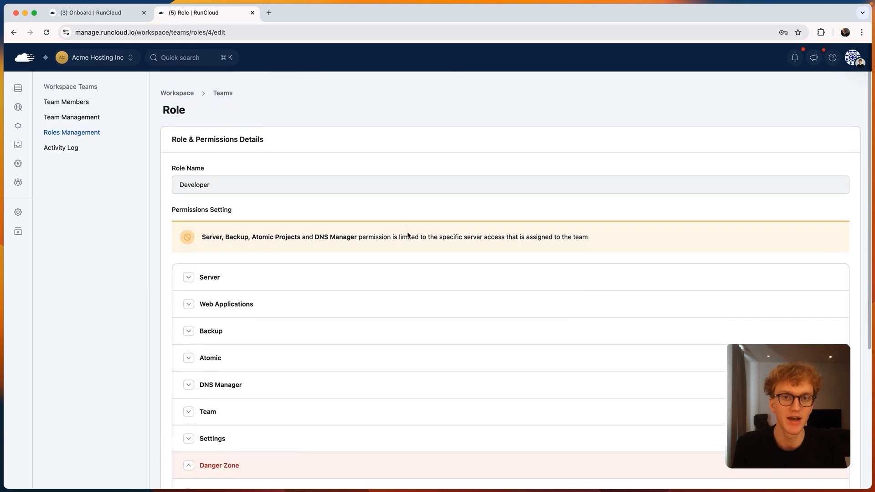
Create a role named "My Custom User Role" with the health page and database page permissions turned off, including their sub-permissions
left_click(92, 133)
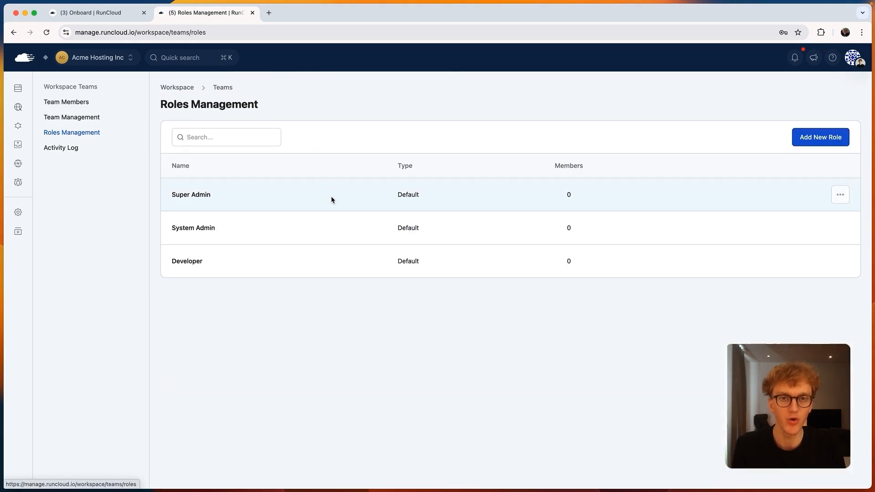
left_click(832, 138)
left_click(422, 181)
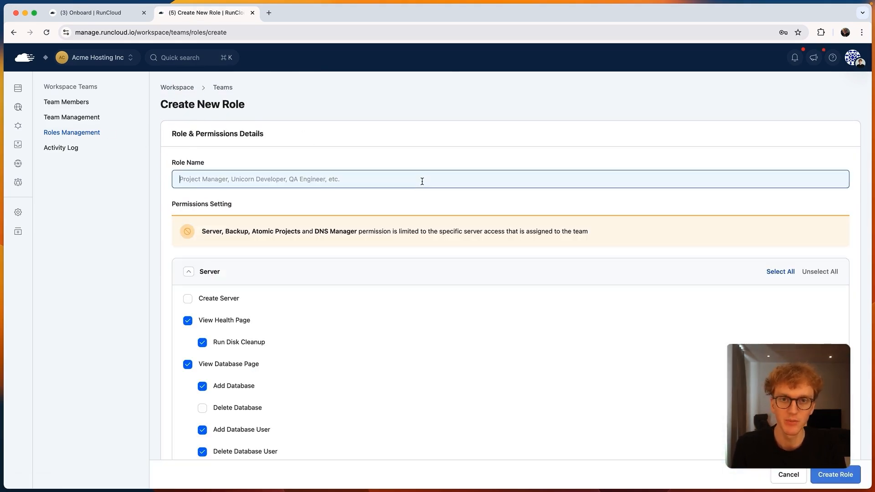
type("My Custom User Role")
scroll(406, 322, "down", 15)
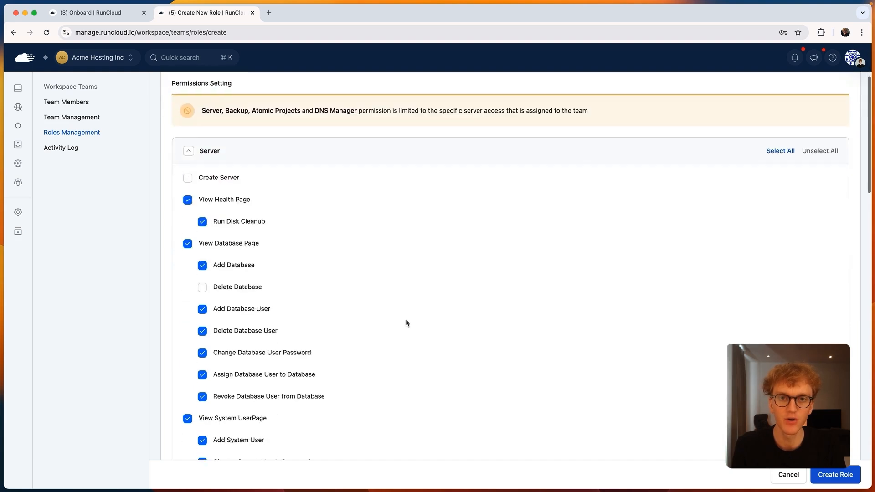
scroll(232, 218, "up", 10)
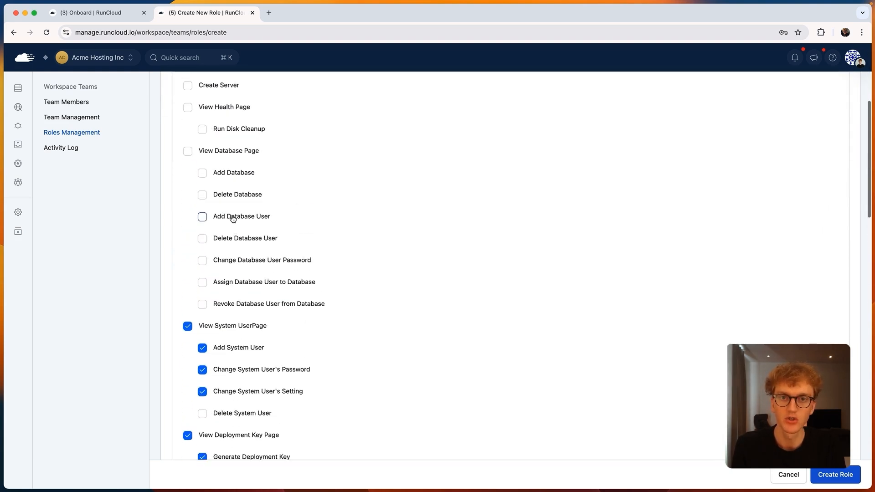
left_click(836, 475)
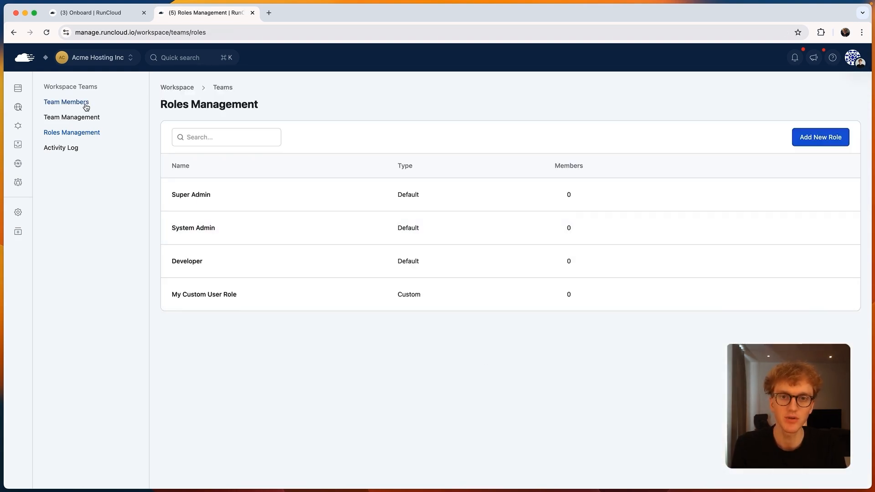
Start a team member invitation for the workspace and fill in the invitee's e-mail address
left_click(85, 105)
left_click(815, 136)
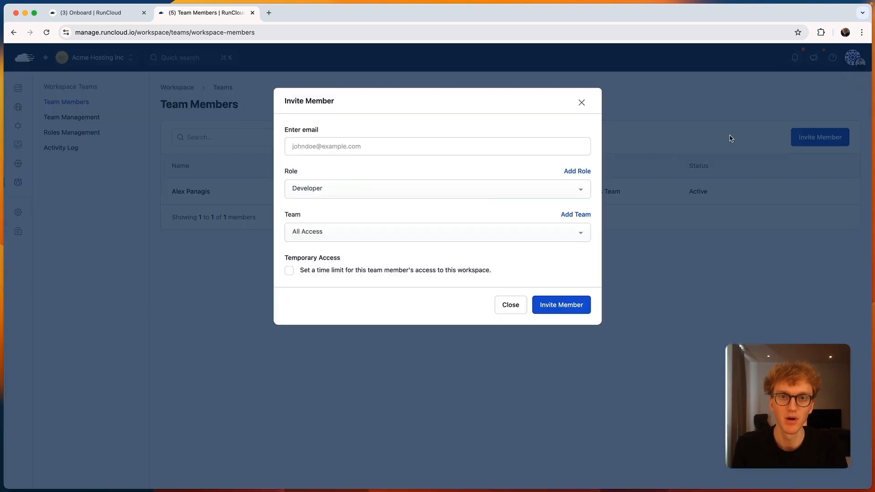
left_click(482, 146)
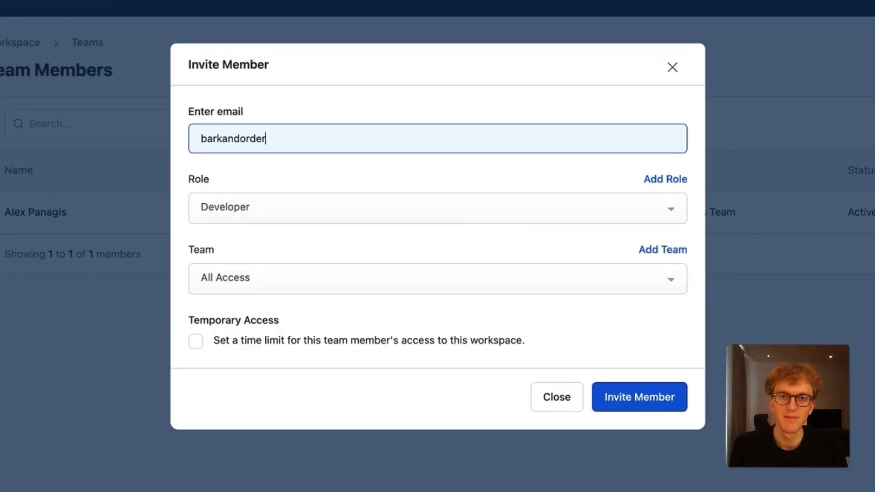
key("Tab")
Give the invitee the Developer role and assign them to the Bark and Order team
left_click(565, 208)
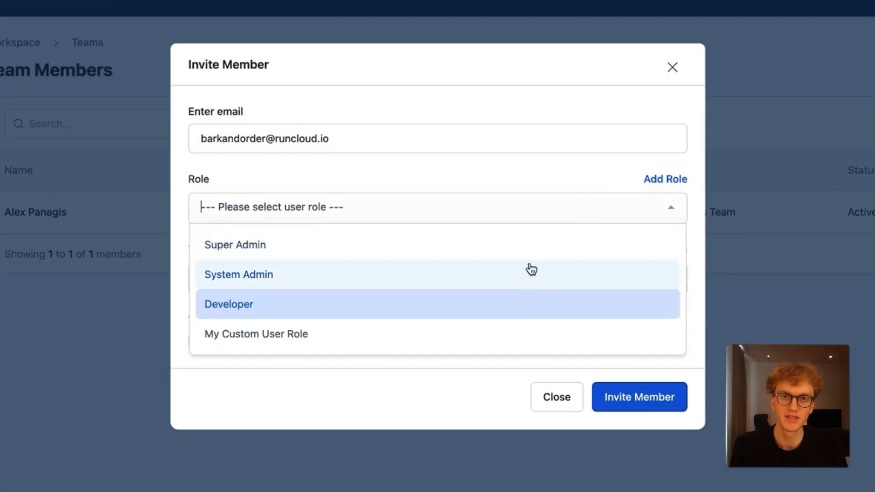
left_click(490, 205)
left_click(486, 281)
left_click(445, 341)
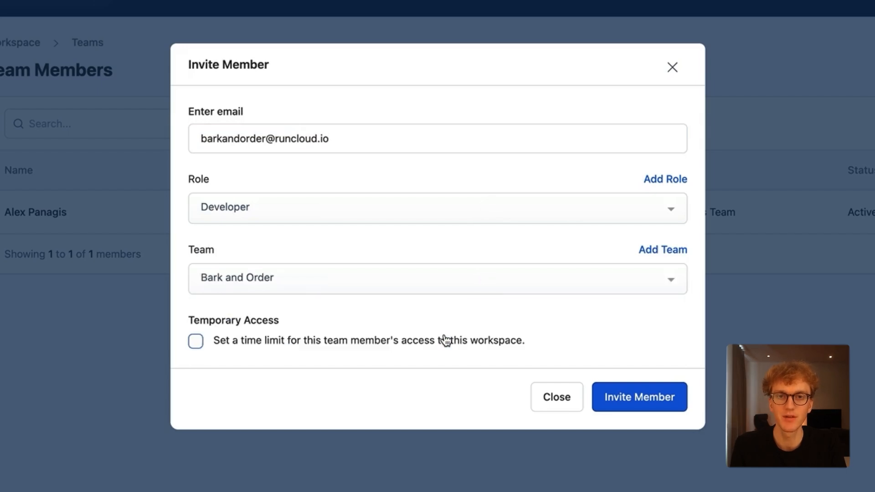
Switch the temporary access limit on and back off, and send the invitation without an expiry date
left_click(404, 349)
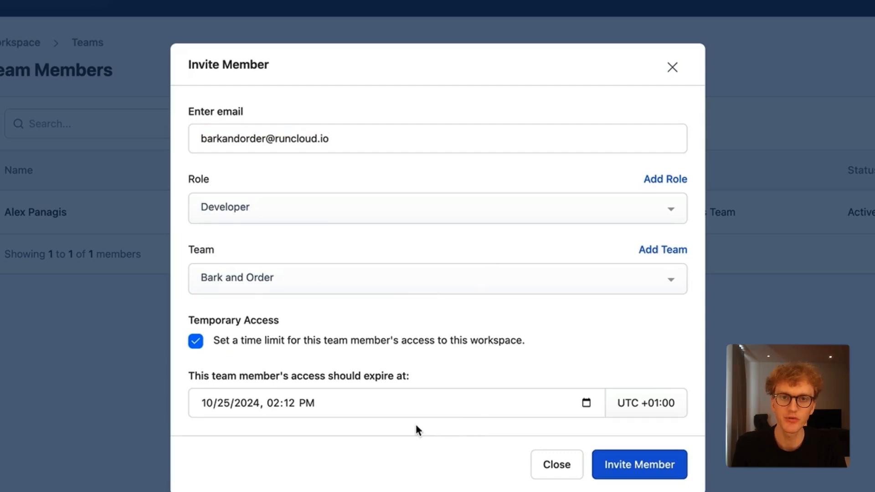
left_click(388, 343)
left_click(652, 390)
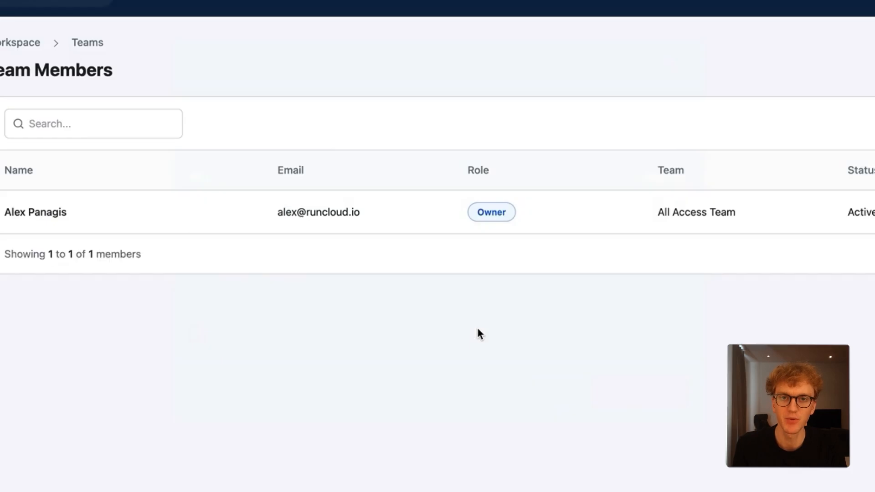